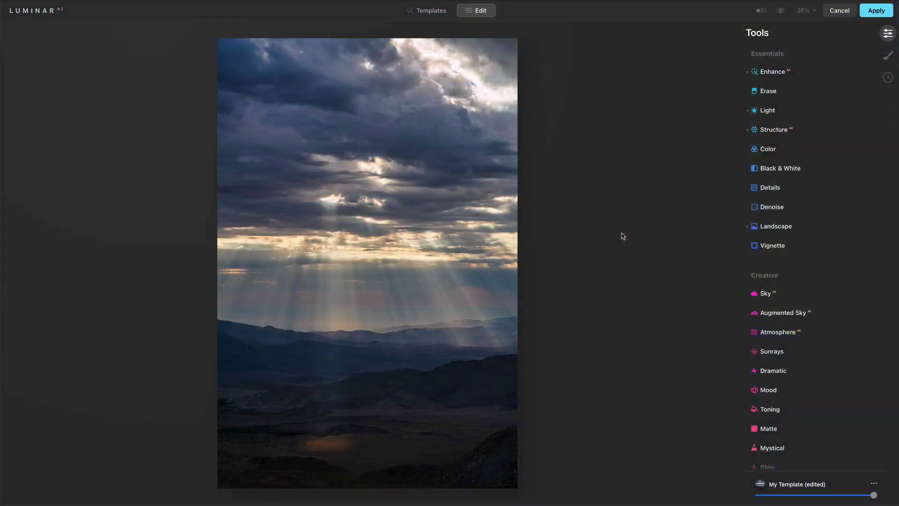
Scroll to the Creative tools and expand Mystical, showing Amount 0, Shadows 25, Smoothness 0
scroll(815, 247, down, 4)
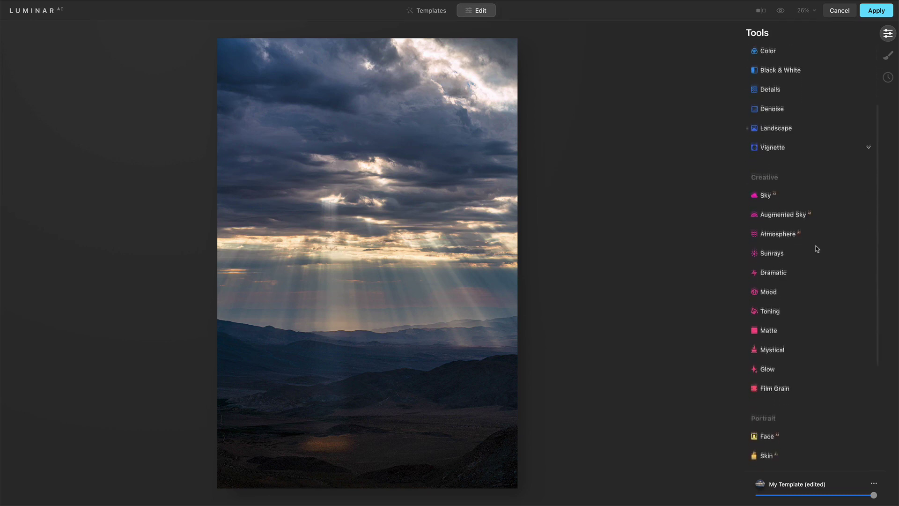
click(814, 248)
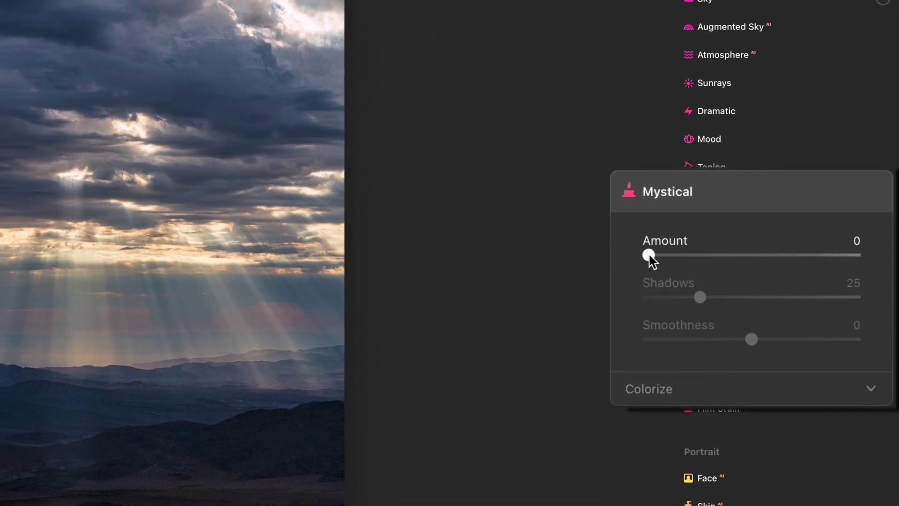
Push the Mystical Amount slider up to 100 and set Shadows to 51
drag(646, 257, 807, 263)
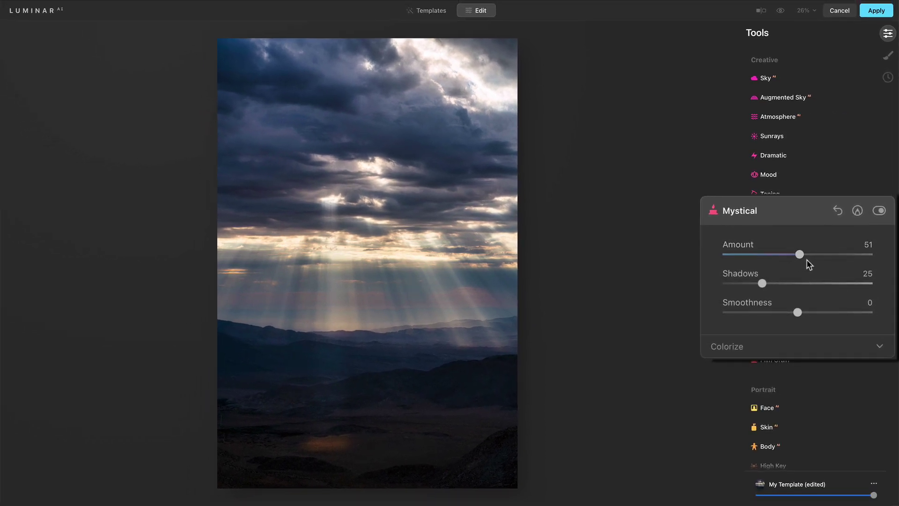
drag(801, 259, 879, 277)
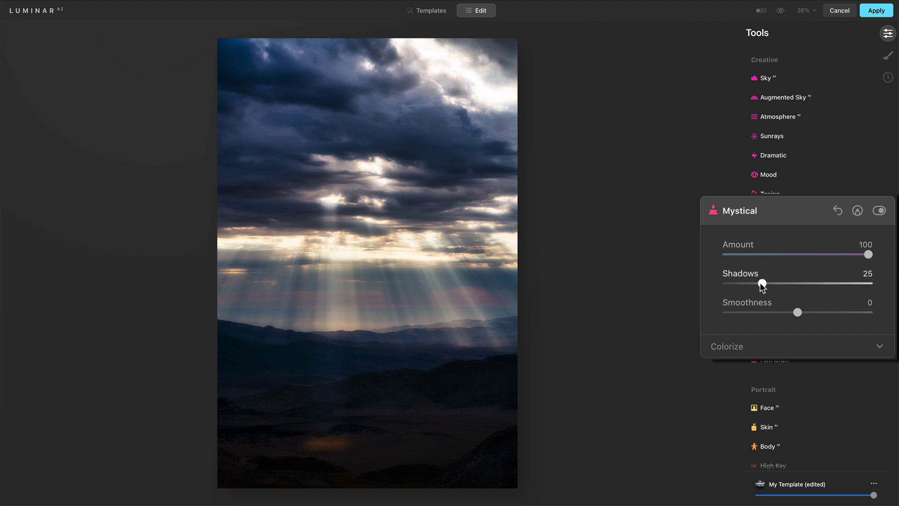
drag(763, 285, 803, 288)
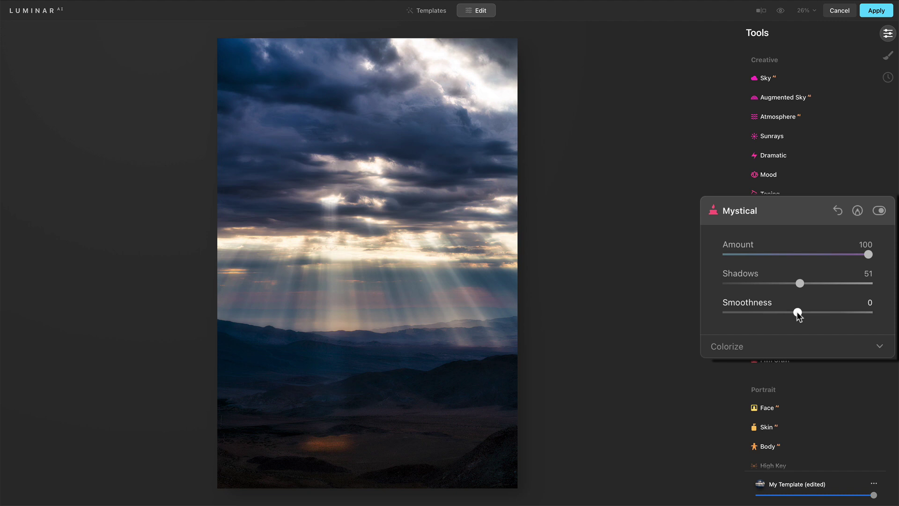
Try Mystical Smoothness values down to -100, finally settling at -64
drag(814, 312, 857, 311)
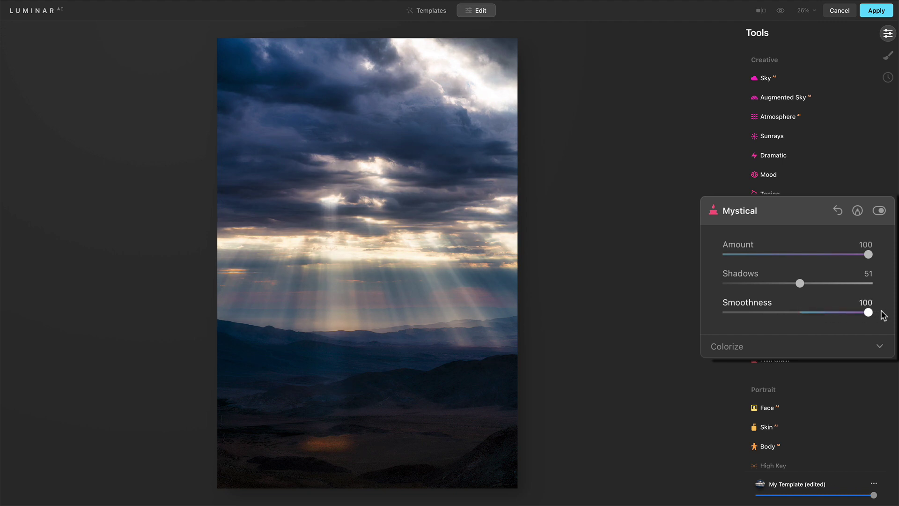
drag(883, 315, 744, 314)
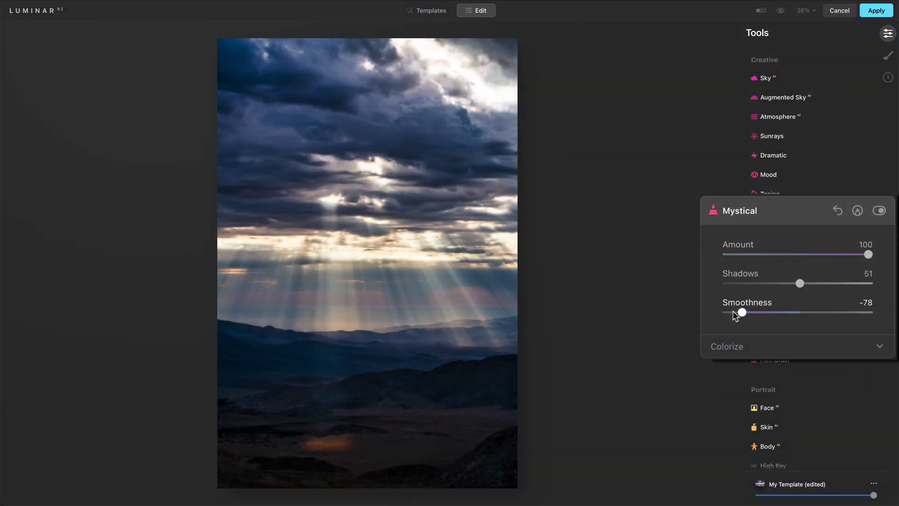
mouse_move(734, 317)
mouse_down()
mouse_move(773, 315)
mouse_move(744, 316)
mouse_up()
Reset Mystical to defaults, set Amount to about 26, and expand Colorize to try Saturation
click(838, 210)
drag(731, 255, 773, 258)
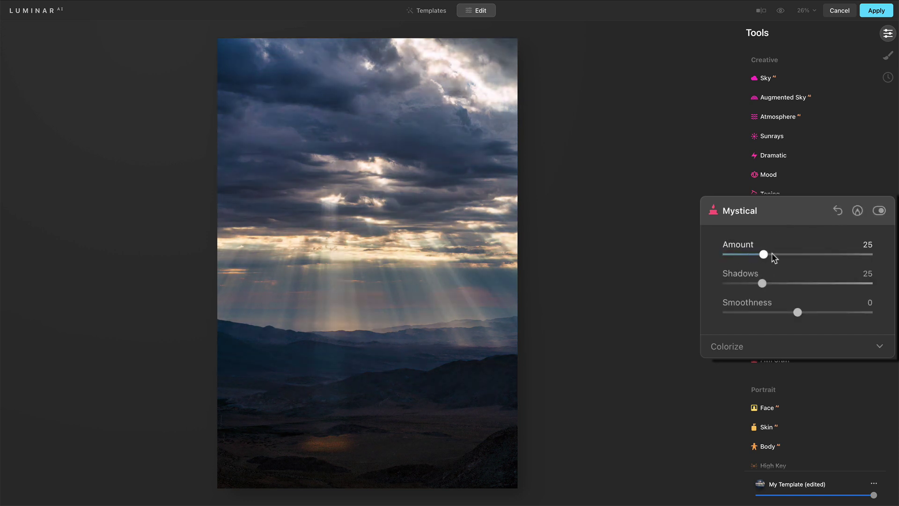
click(759, 342)
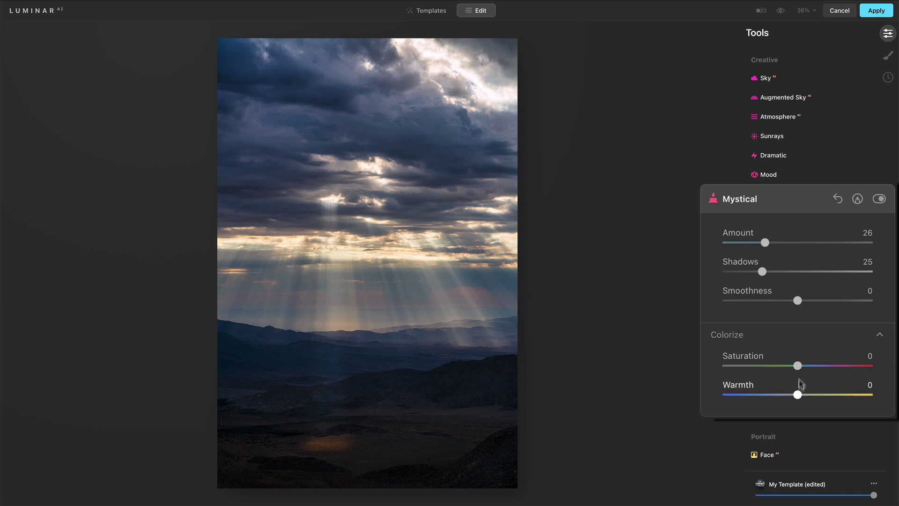
drag(816, 364, 748, 367)
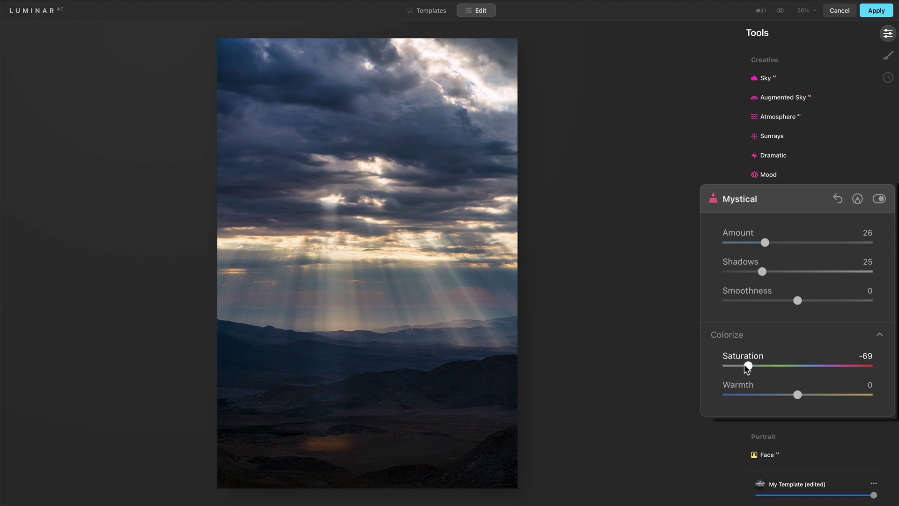
Raise Mystical Amount to 82, test Colorize Saturation and Warmth, and return Warmth to 0
drag(765, 243, 849, 243)
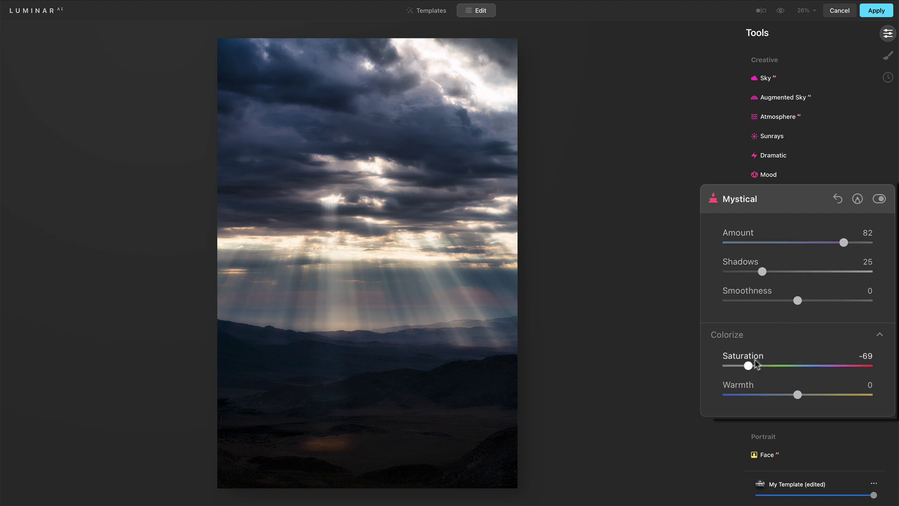
drag(759, 370, 795, 366)
drag(802, 397, 827, 395)
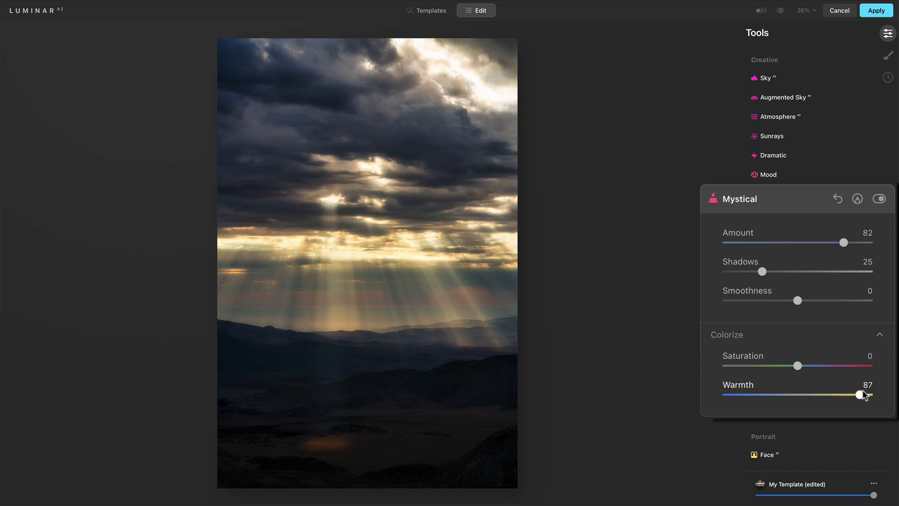
drag(860, 394, 798, 395)
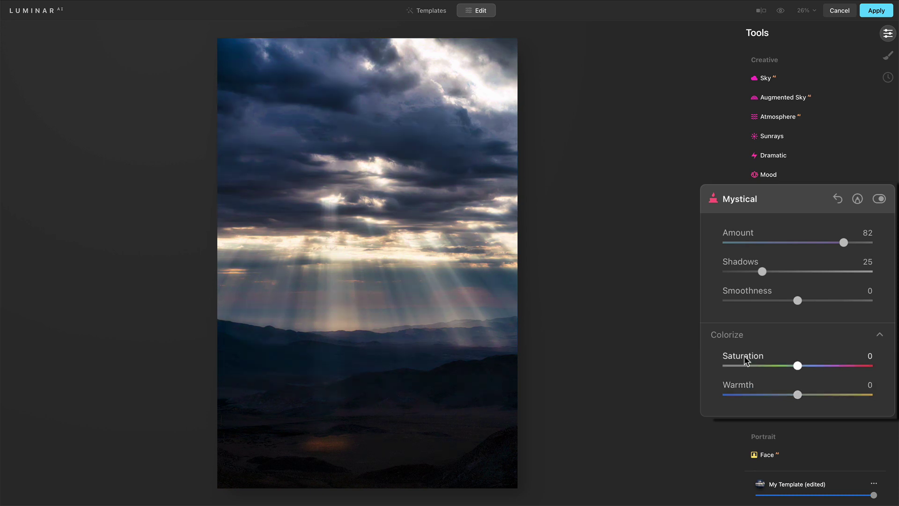
Lower Mystical Amount to 33 and set Shadows to 37, with Smoothness at -51
drag(844, 242, 767, 244)
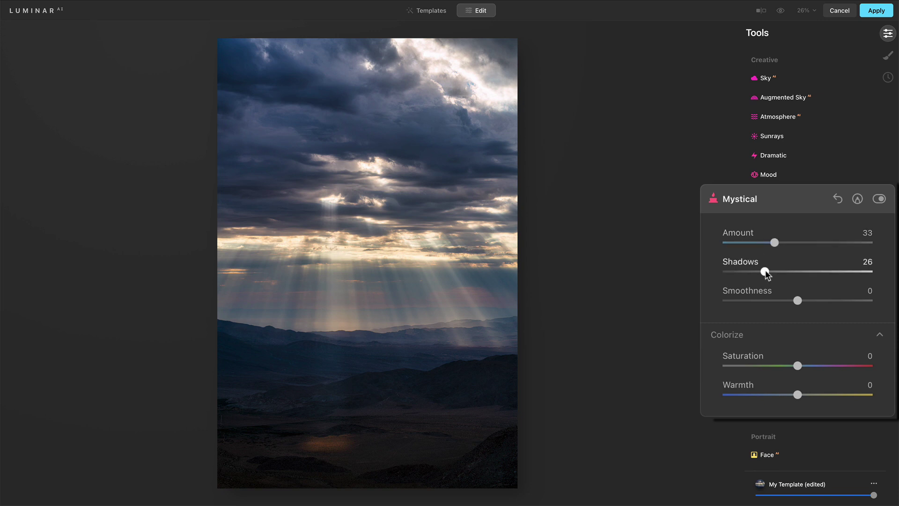
drag(763, 271, 761, 301)
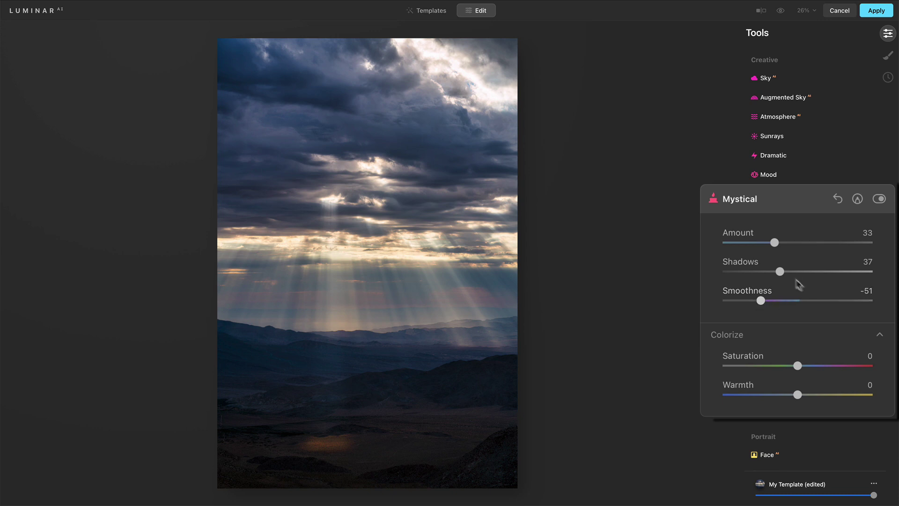
Toggle Mystical off and on several times to compare the full photo with and without glow
click(880, 199)
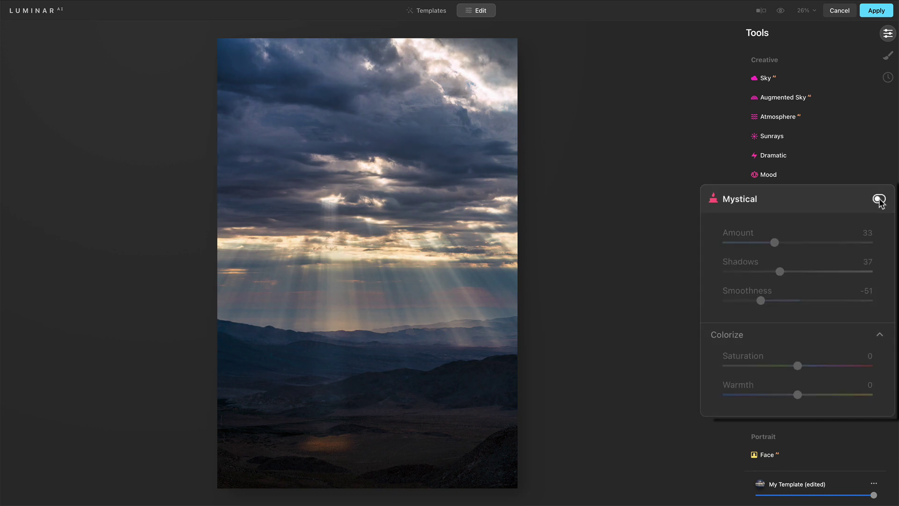
click(880, 199)
click(880, 200)
click(880, 199)
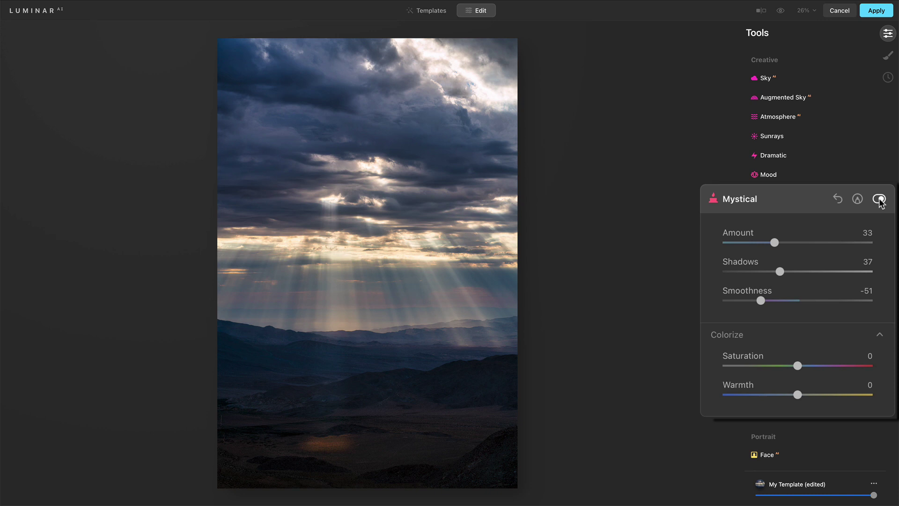
click(880, 199)
click(880, 200)
Compare the sunbeams over the distant ridges at 100% zoom, then fit the photo and leave Mystical off
click(372, 337)
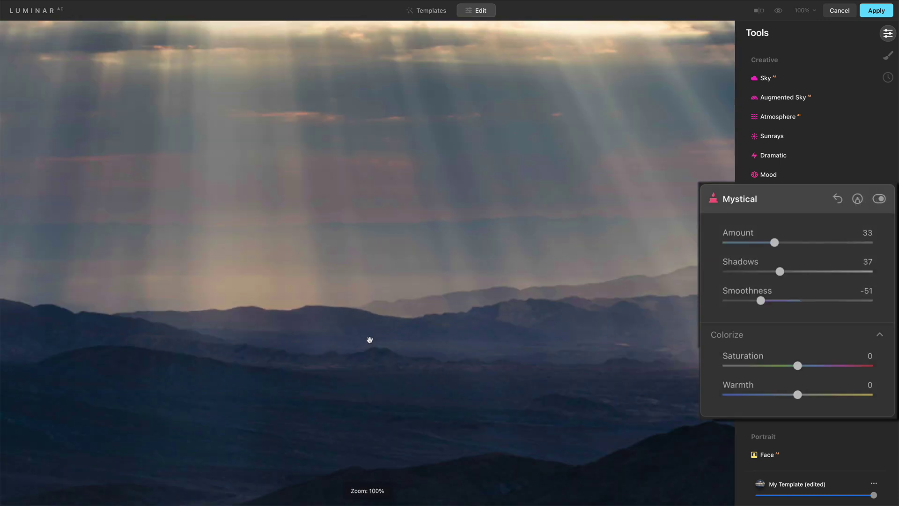
drag(368, 339, 467, 255)
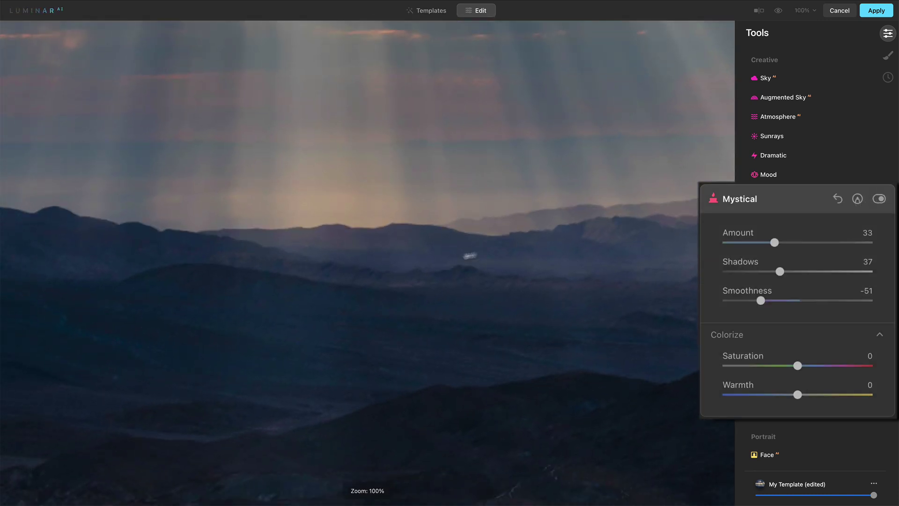
click(879, 199)
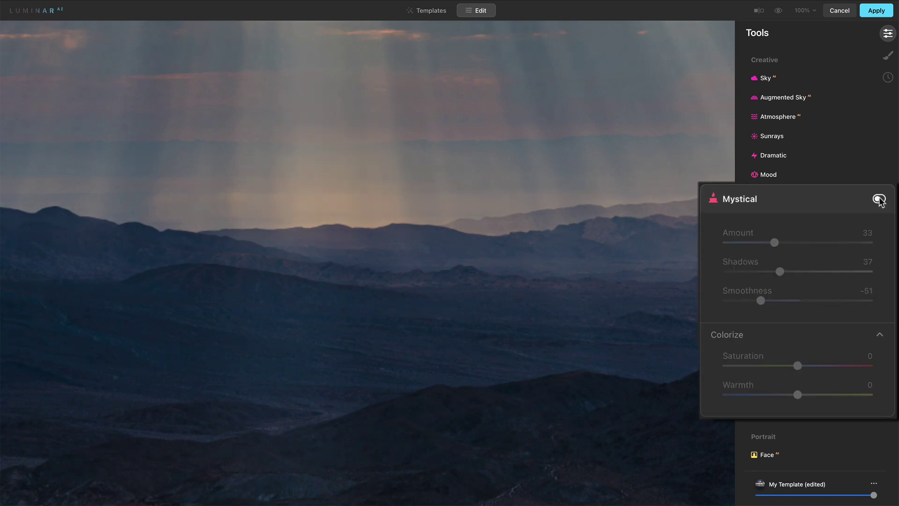
click(879, 199)
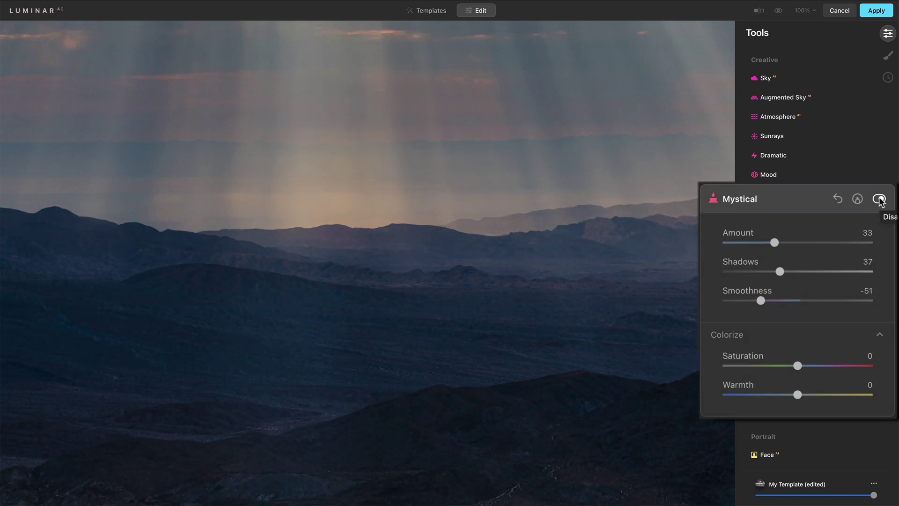
click(879, 199)
click(880, 200)
double_click(396, 342)
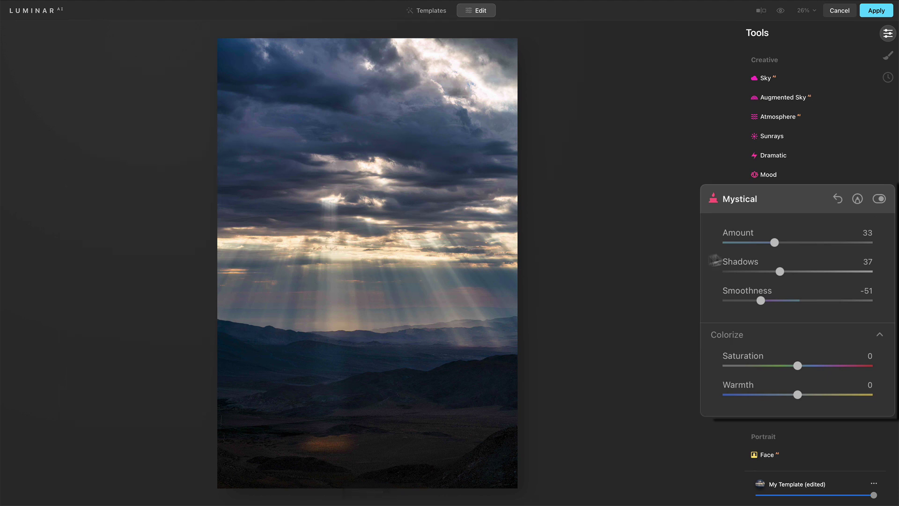
click(879, 200)
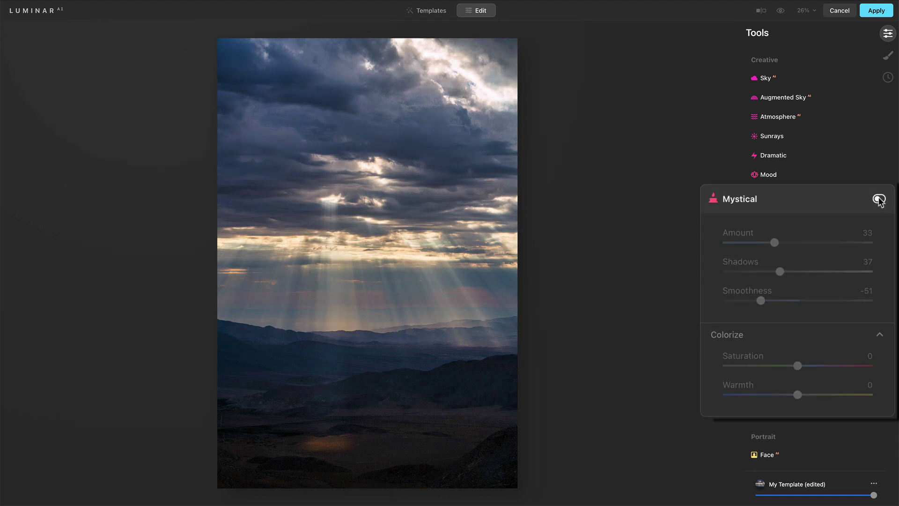
Re-enable Mystical, restoring the glow at Amount 33, Shadows 37 and Smoothness -51
click(879, 199)
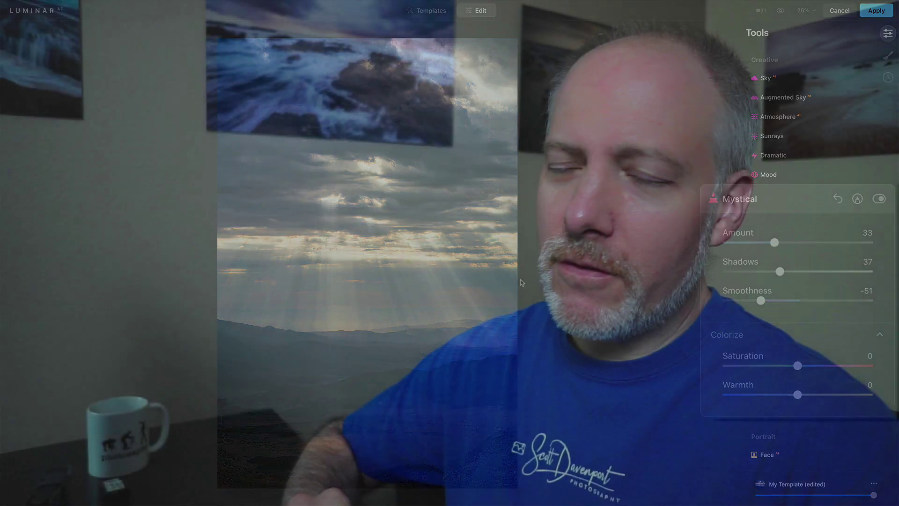